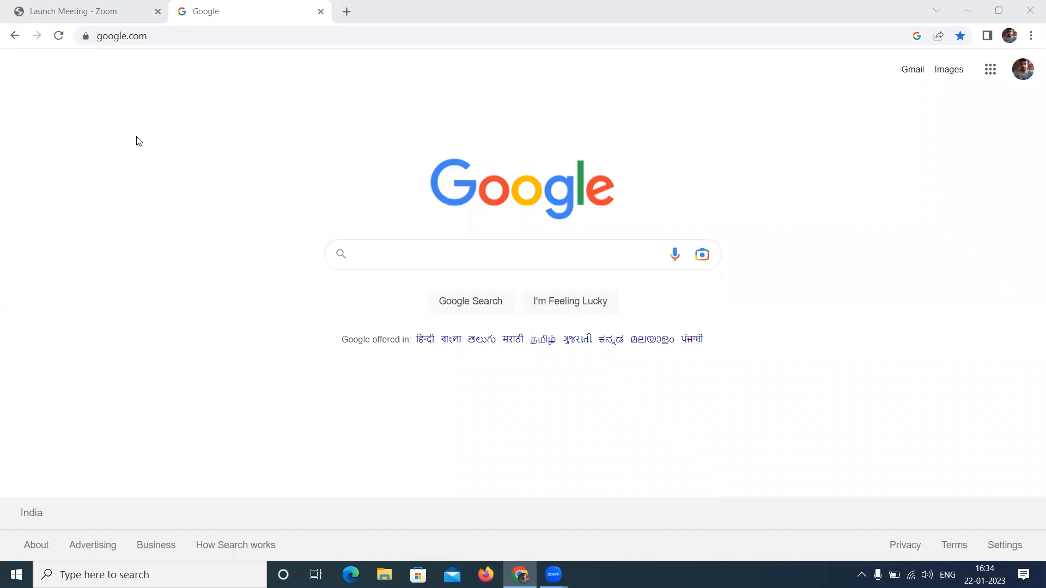
- Search Google for "visual studio code download"
left_click(375, 261)
type("visu")
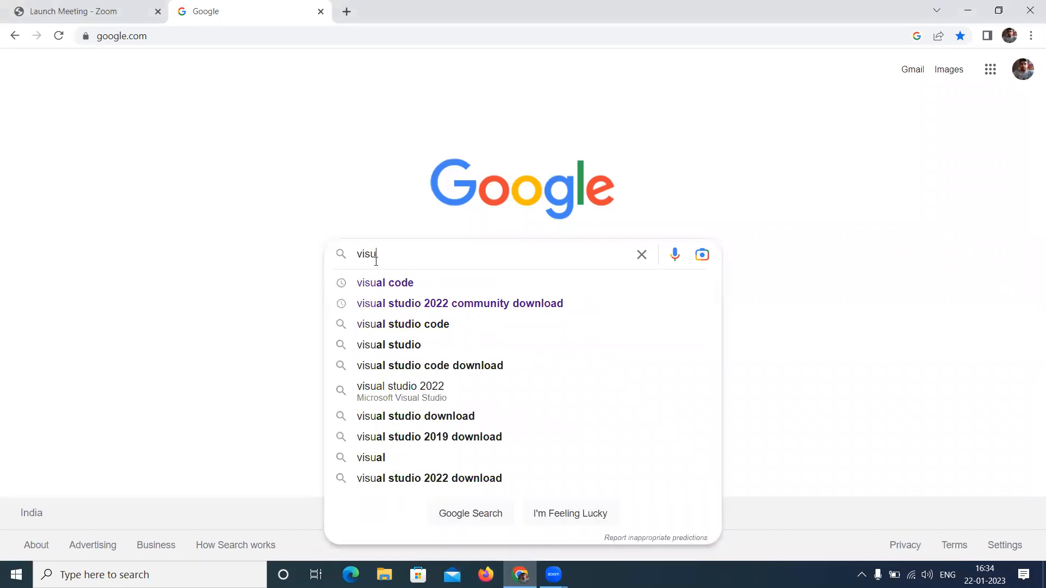
type("al stud")
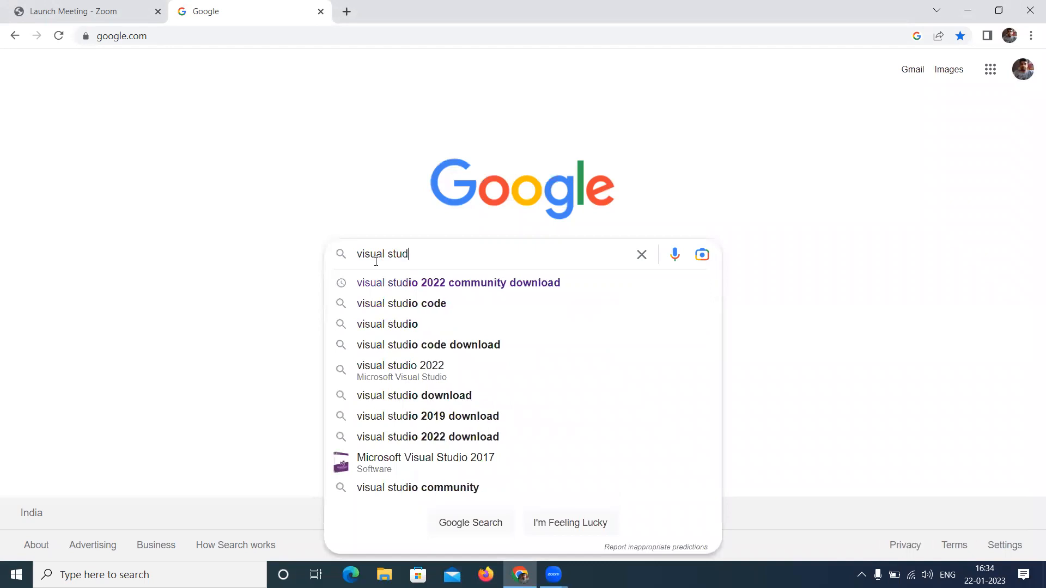
type("io code")
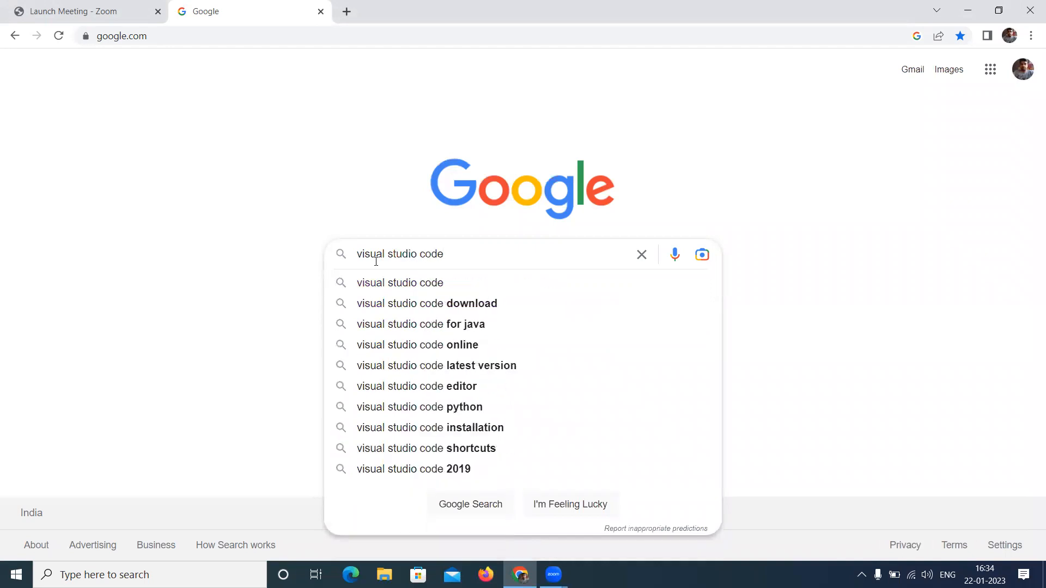
key("Down")
key("Down")
key("Return")
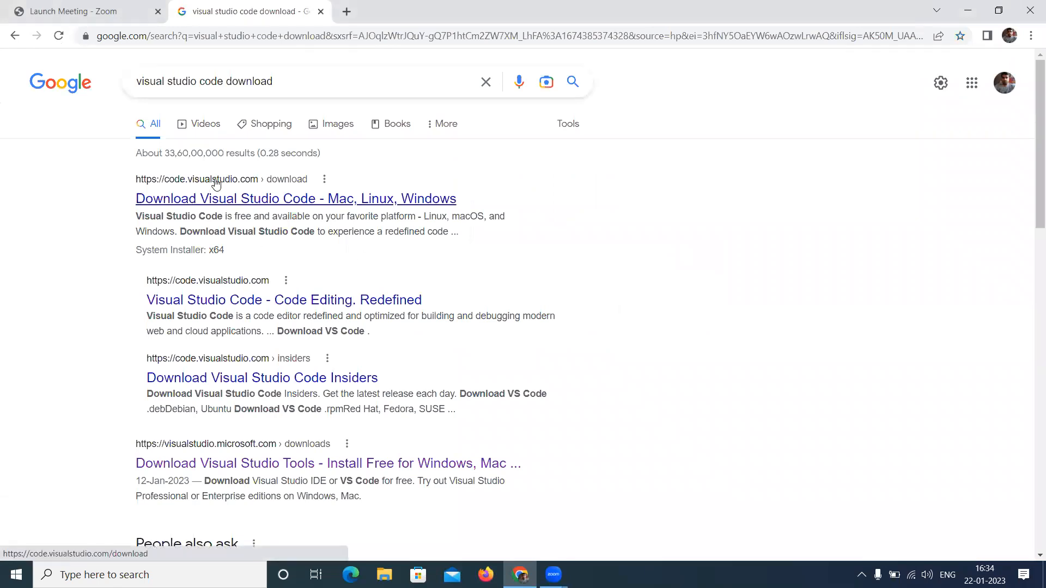
- Open the official Visual Studio Code download page and download the Windows installer
left_click(236, 203)
left_click(238, 202)
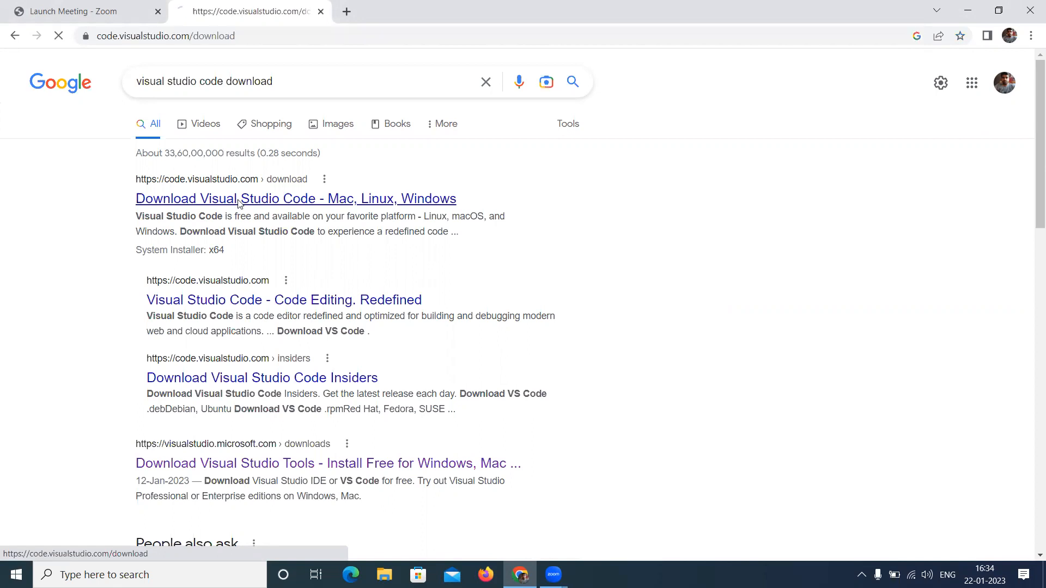
scroll(273, 238, "down", 2)
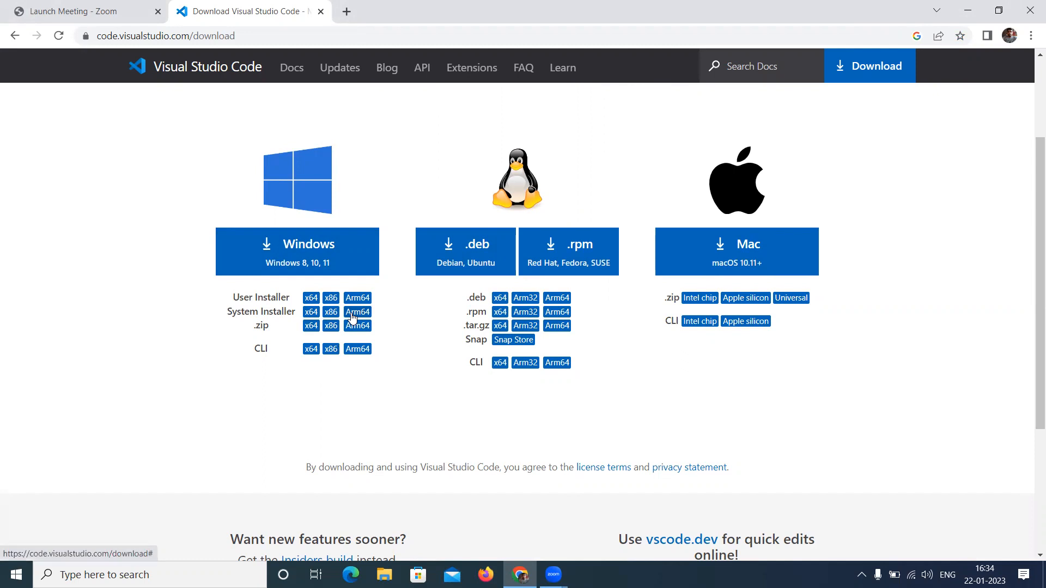
left_click(308, 256)
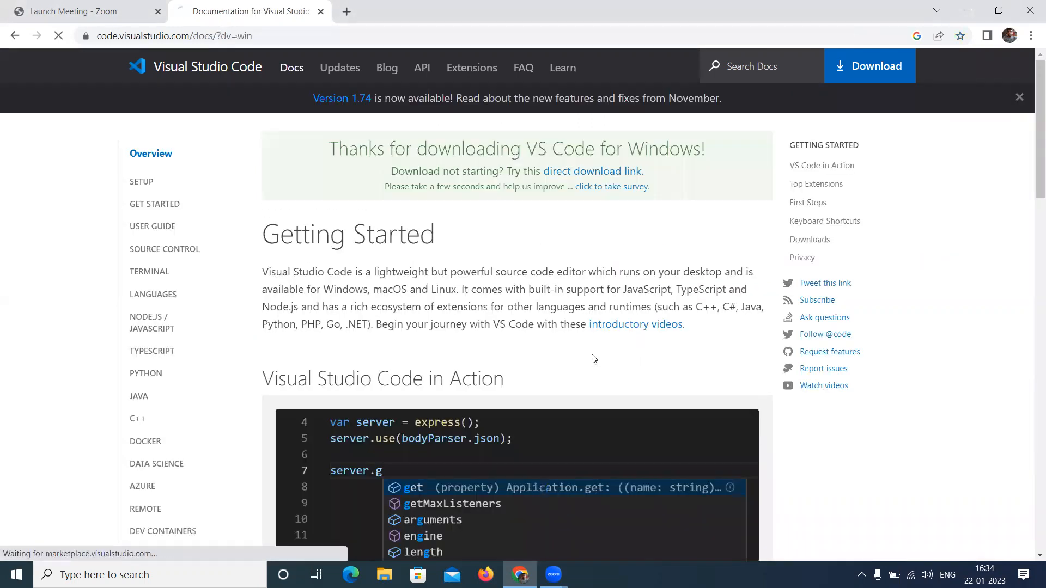
- Run the downloaded VSCodeUserSetup installer and accept the license agreement
scroll(214, 381, "down", 1)
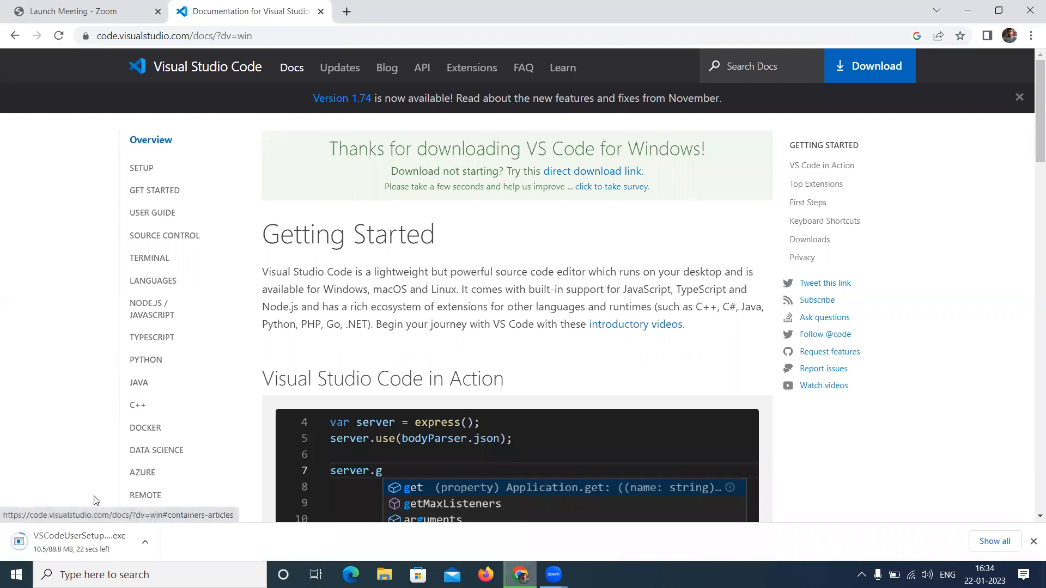
left_click(71, 544)
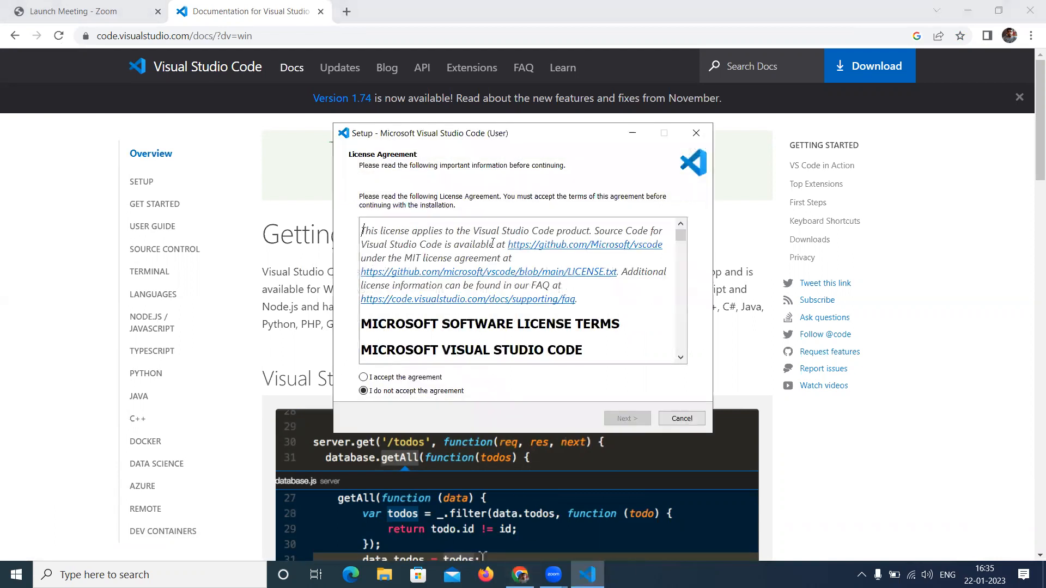
left_click(390, 377)
scroll(511, 249, "down", 5)
scroll(511, 249, "up", 5)
left_click(624, 419)
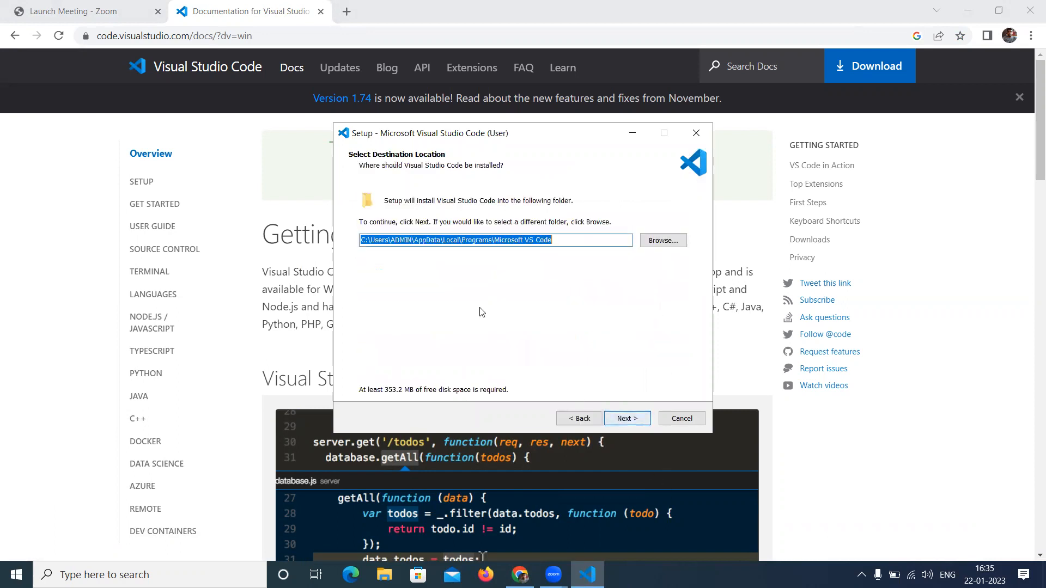
- Keep the default destination location and Start Menu folder in the setup wizard
left_click(561, 241)
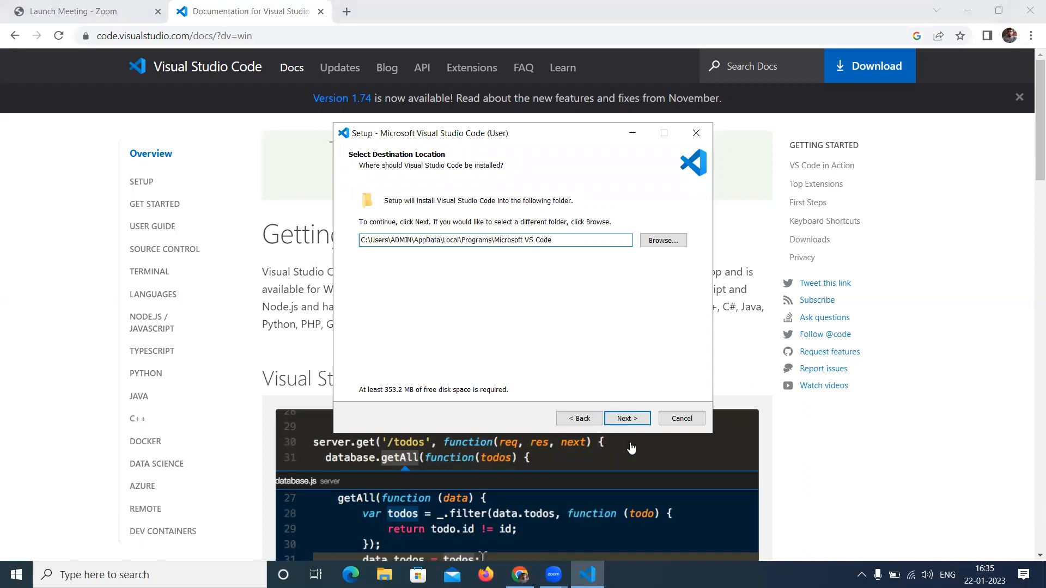
left_click(626, 418)
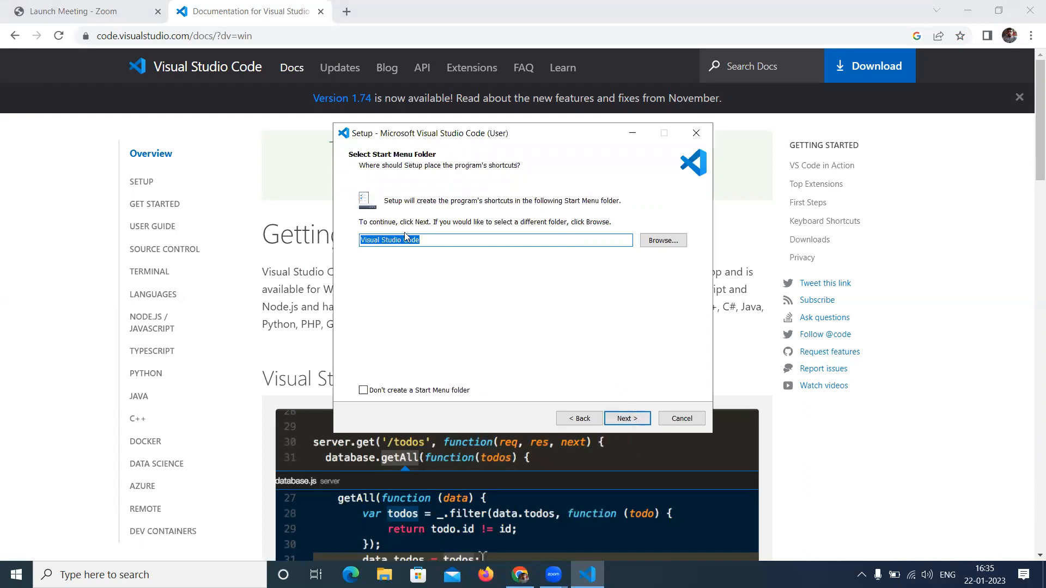
left_click(632, 418)
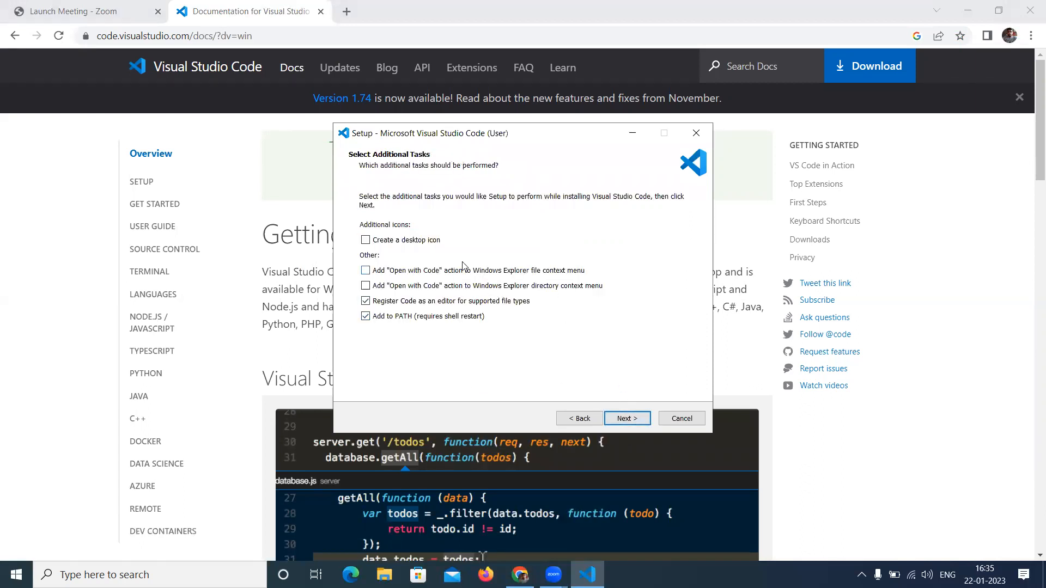
- Enable creating a desktop icon and adding the "Open with Code" context menu actions
left_click(365, 240)
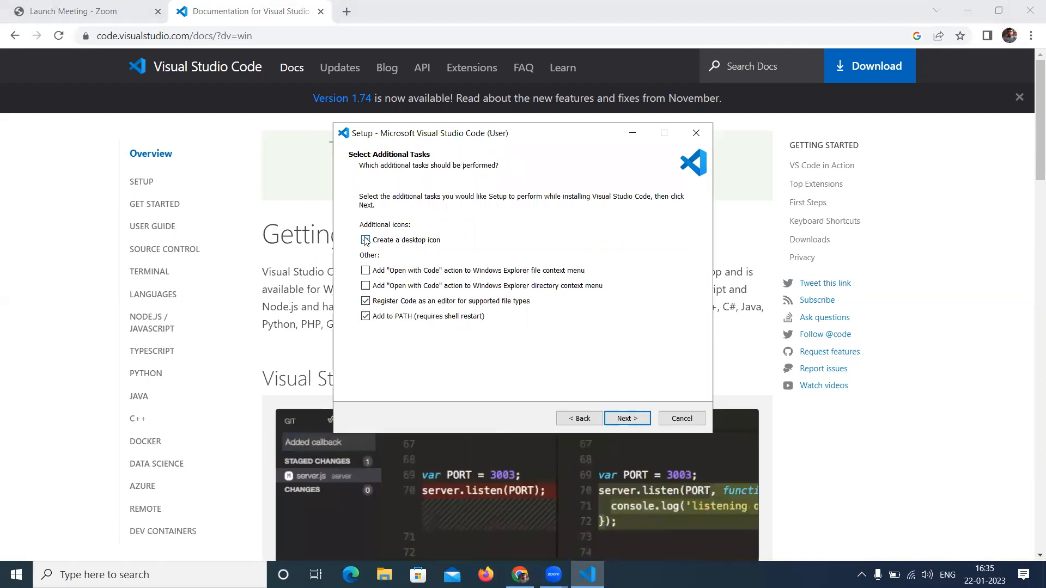
left_click(366, 272)
left_click(626, 418)
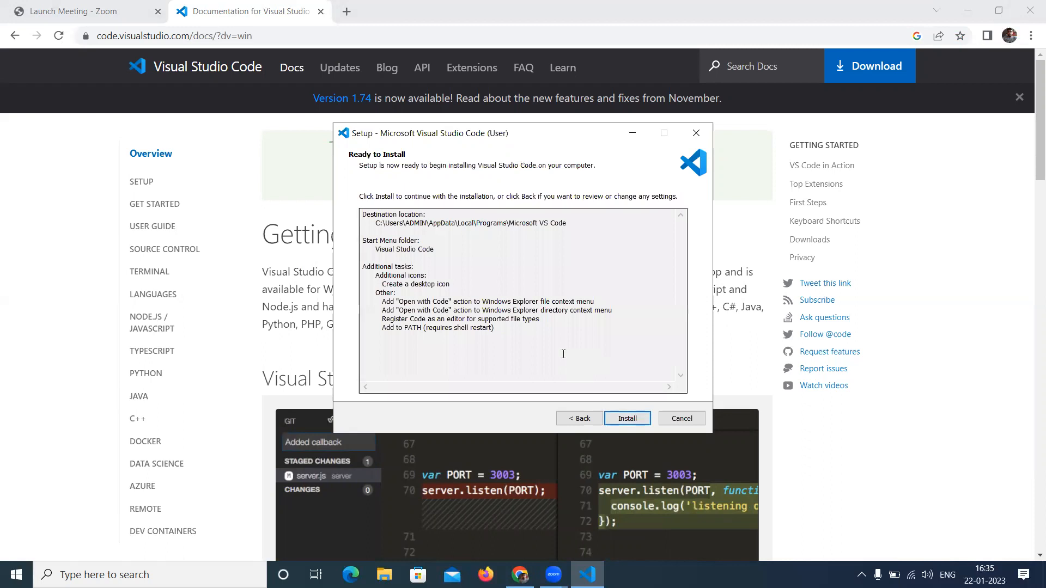
- Install Visual Studio Code, finish the wizard with launch enabled, and maximize the editor window
left_click(627, 419)
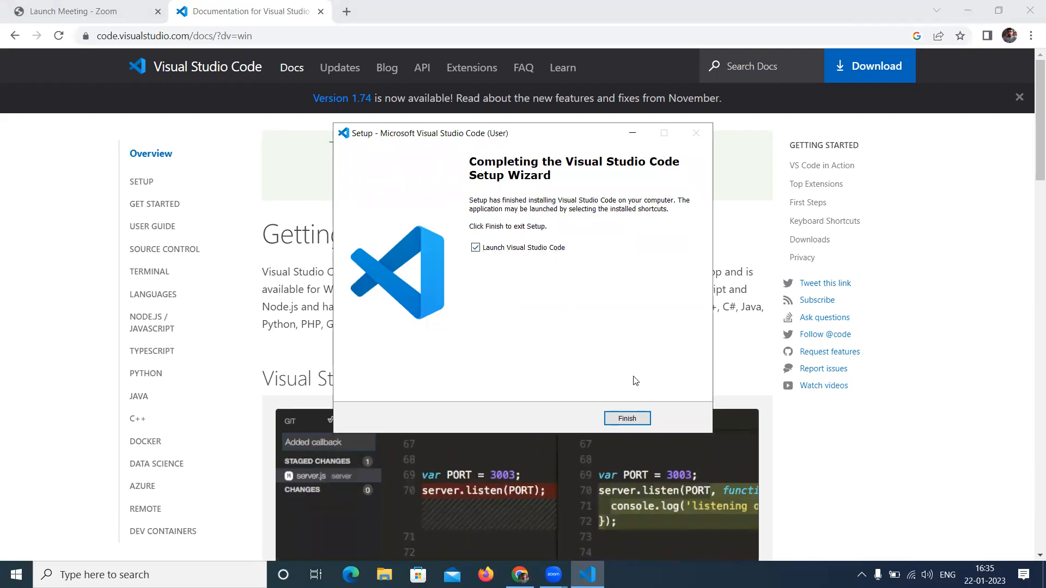
left_click(628, 420)
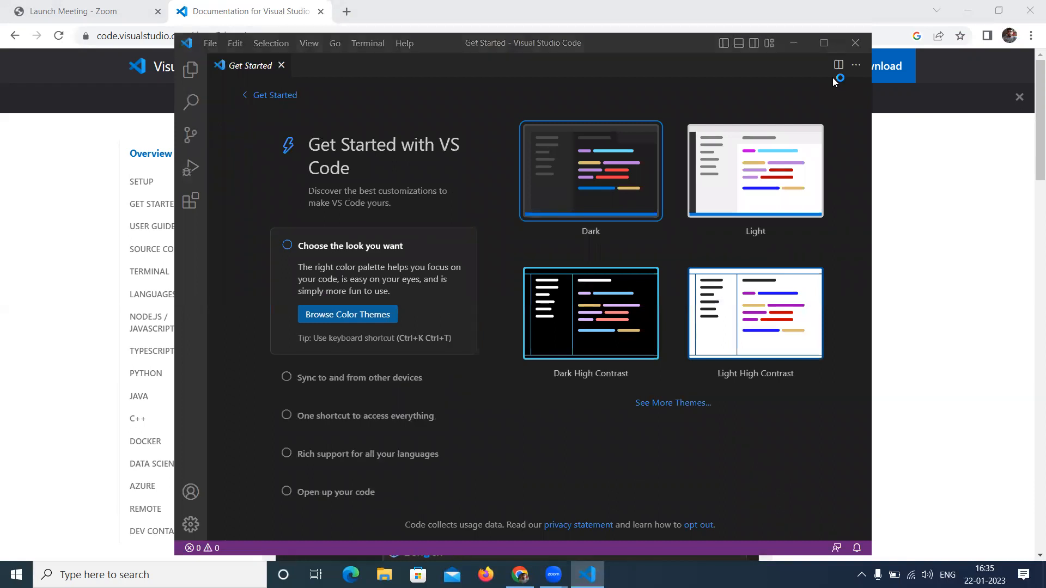
left_click(824, 42)
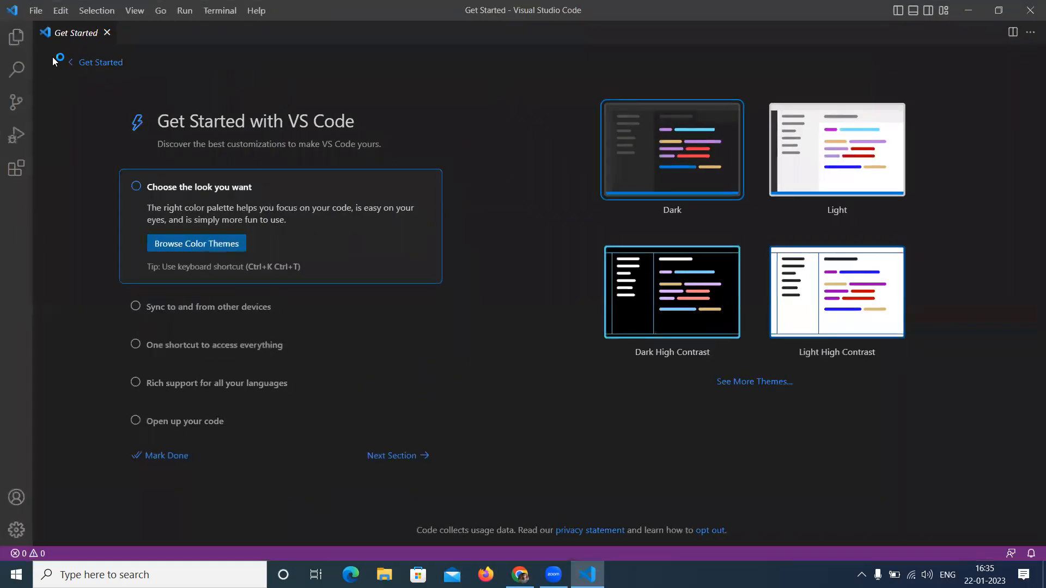
- Close the Get Started tab and open the Explorer view
left_click(106, 34)
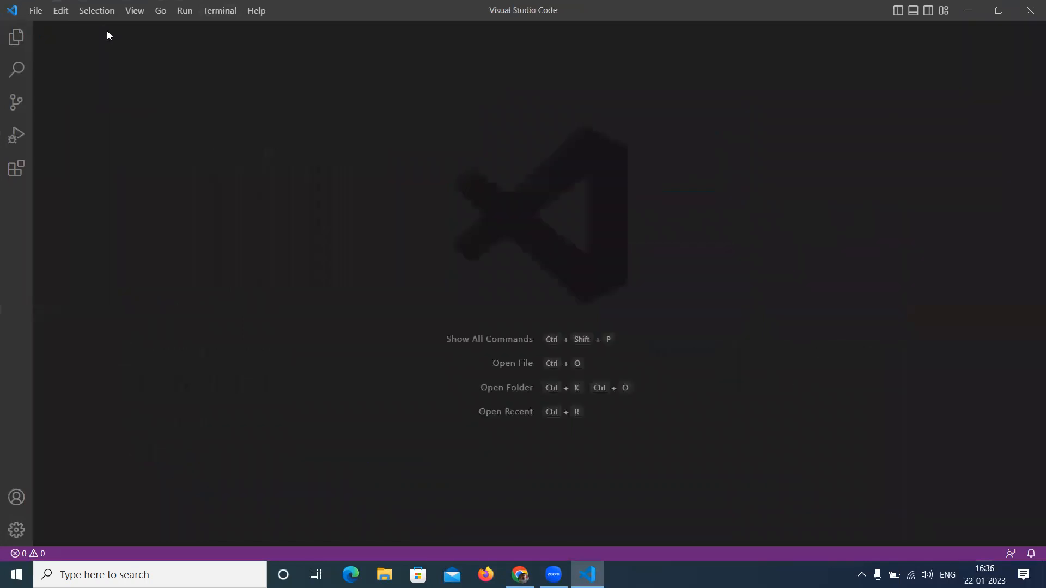
left_click(17, 41)
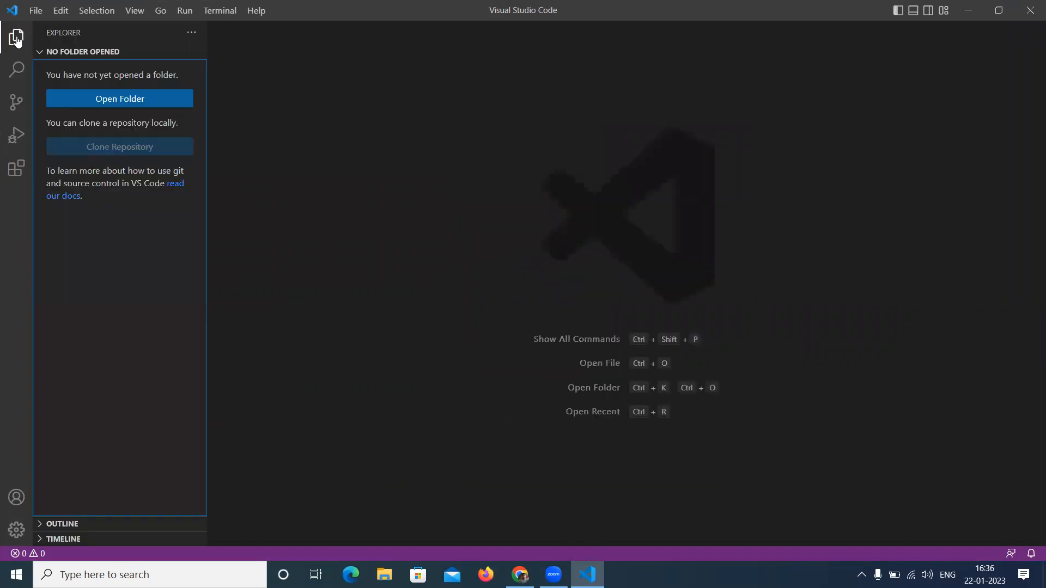
- Create a new folder named HTML on the Desktop and open it as the workspace folder
left_click(127, 99)
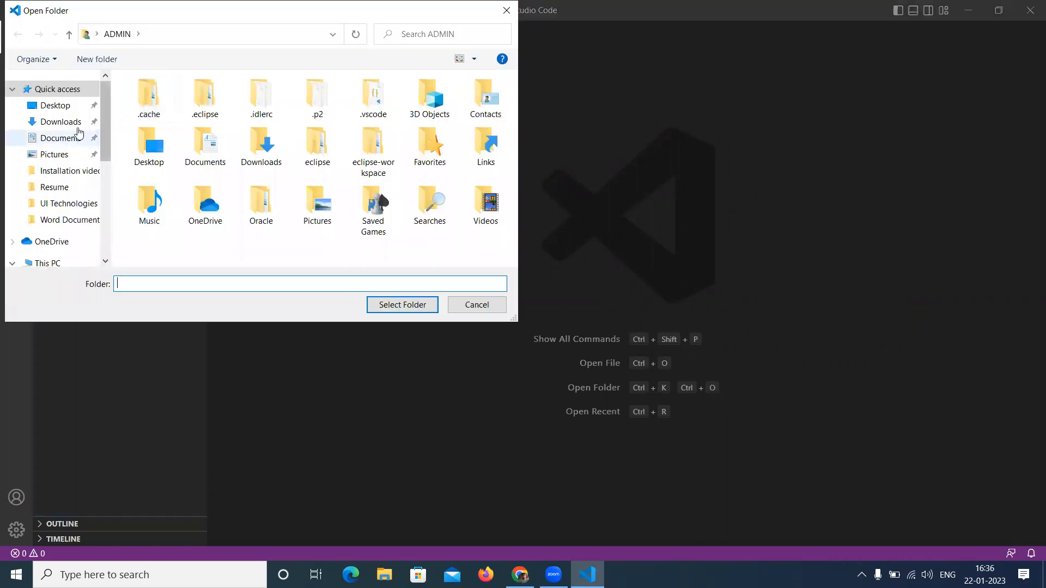
left_click(69, 108)
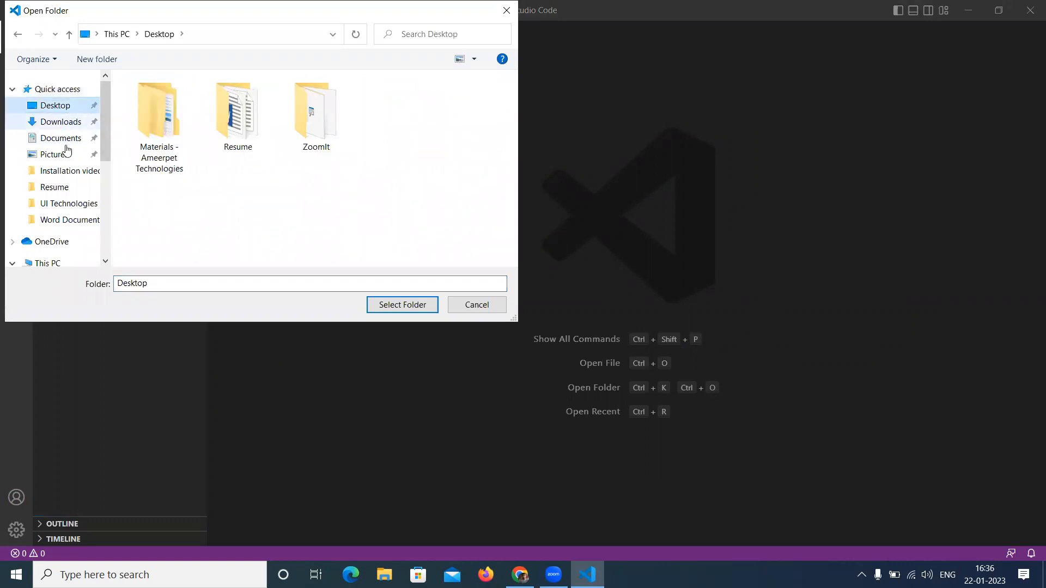
right_click(220, 191)
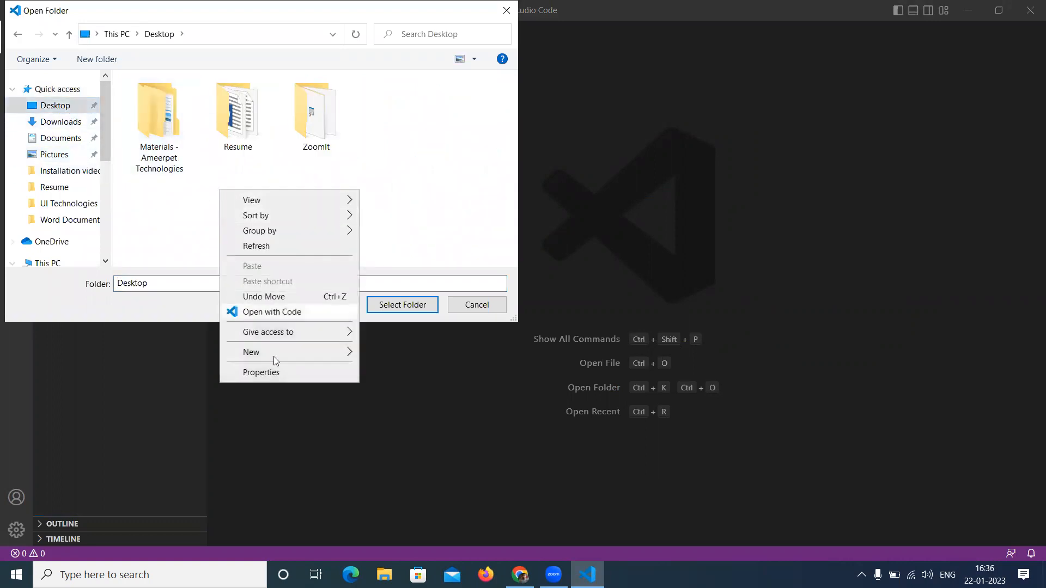
mouse_move(276, 353)
left_click(405, 353)
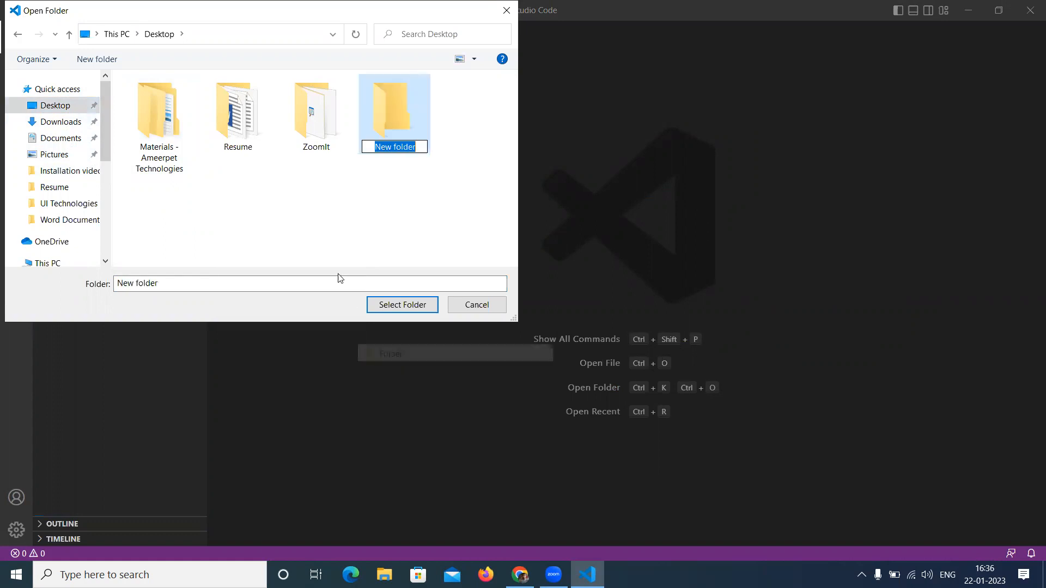
type("HTML")
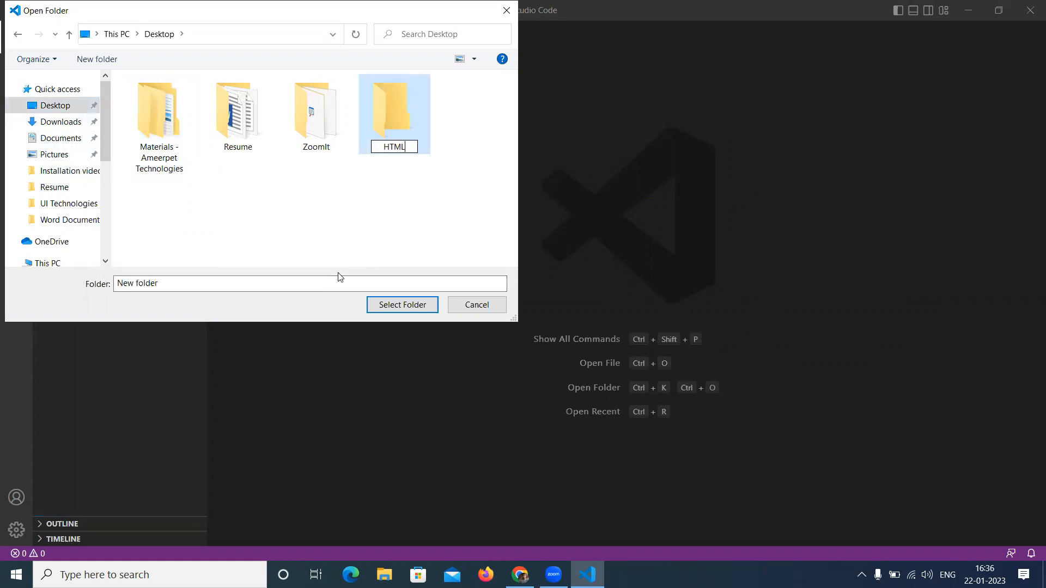
left_click(410, 307)
left_click(410, 306)
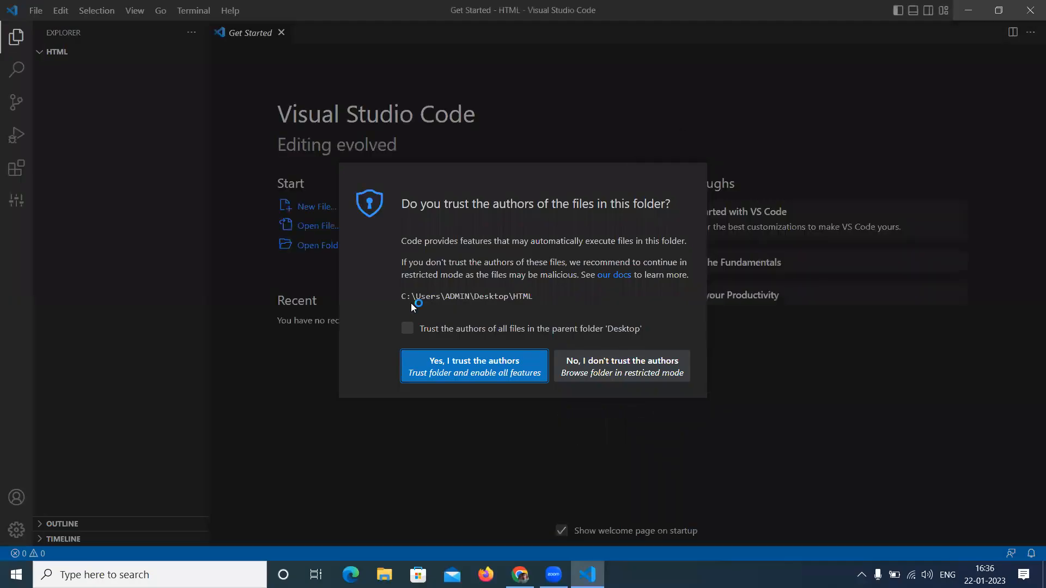
- Trust the authors of the files, including all files in the parent Desktop folder
left_click(408, 332)
left_click(439, 364)
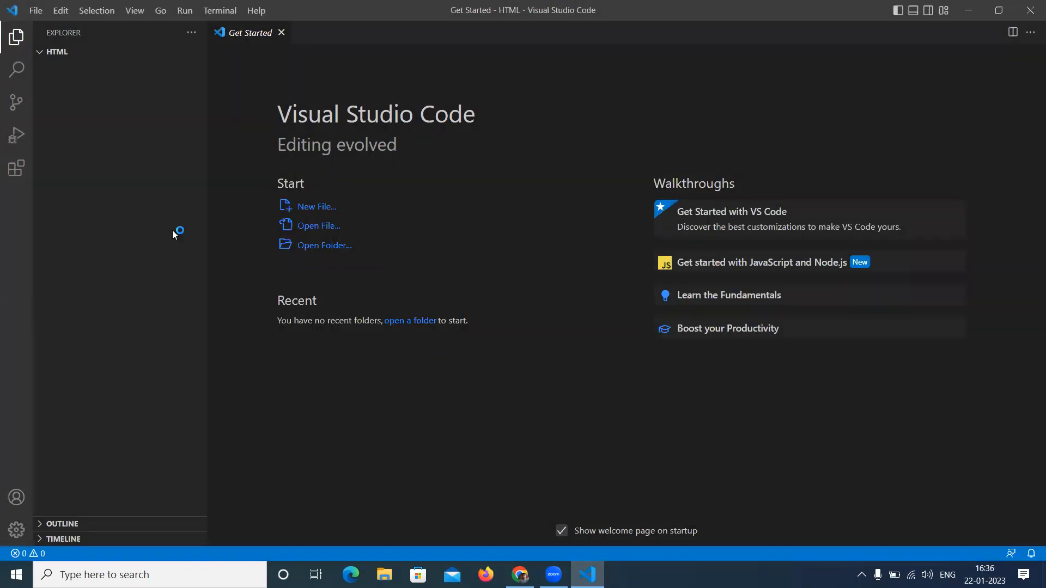
left_click(43, 54)
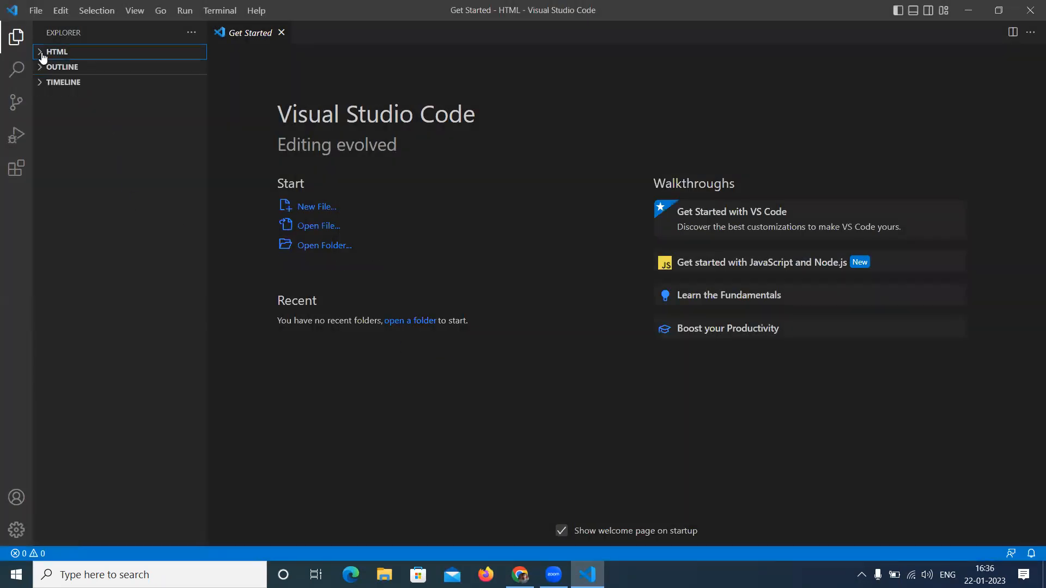
left_click(42, 55)
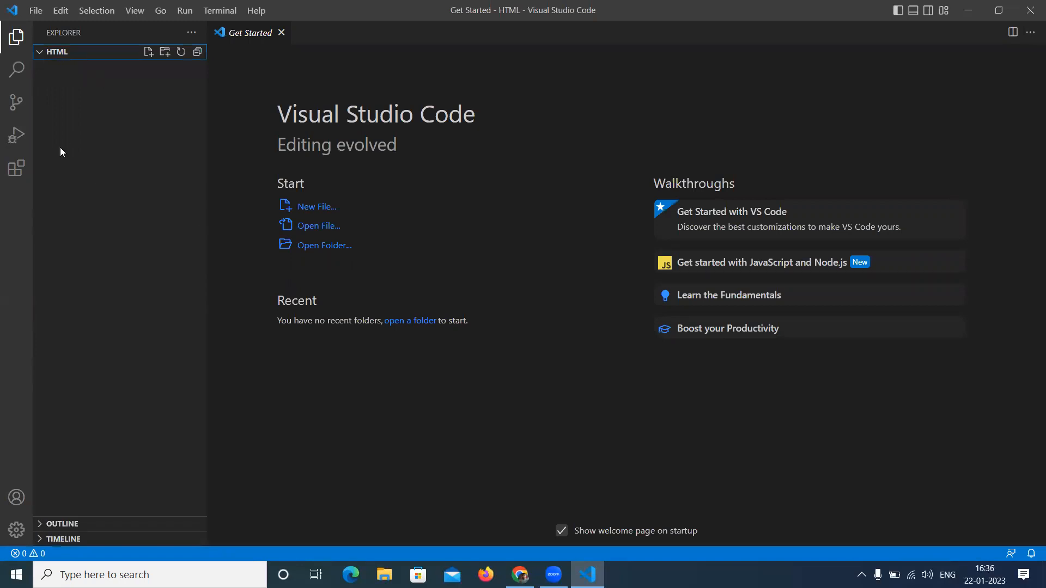
- Create a new file named first.html in the HTML folder
left_click(149, 56)
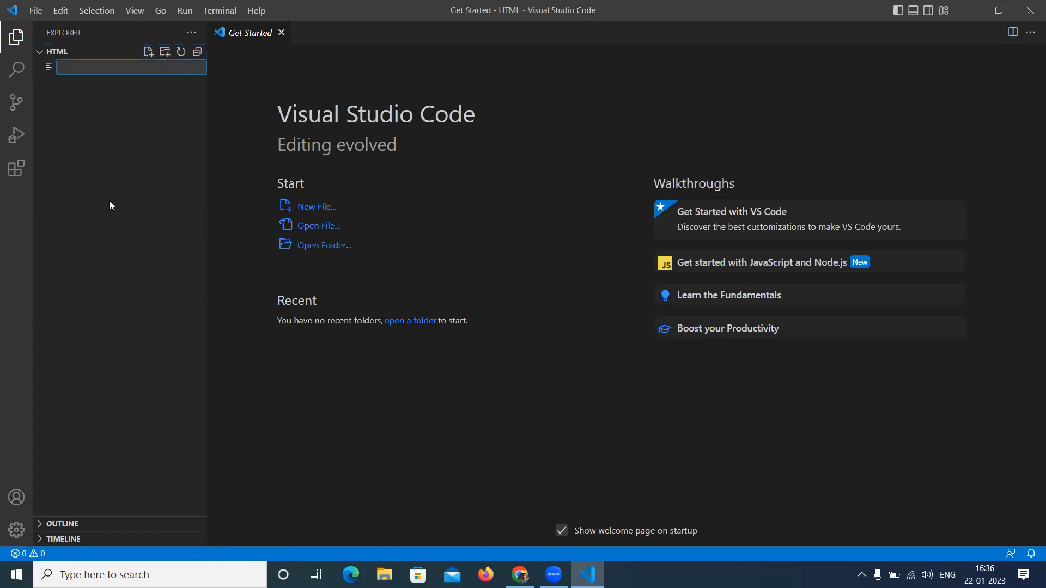
type("first.html")
key("Return")
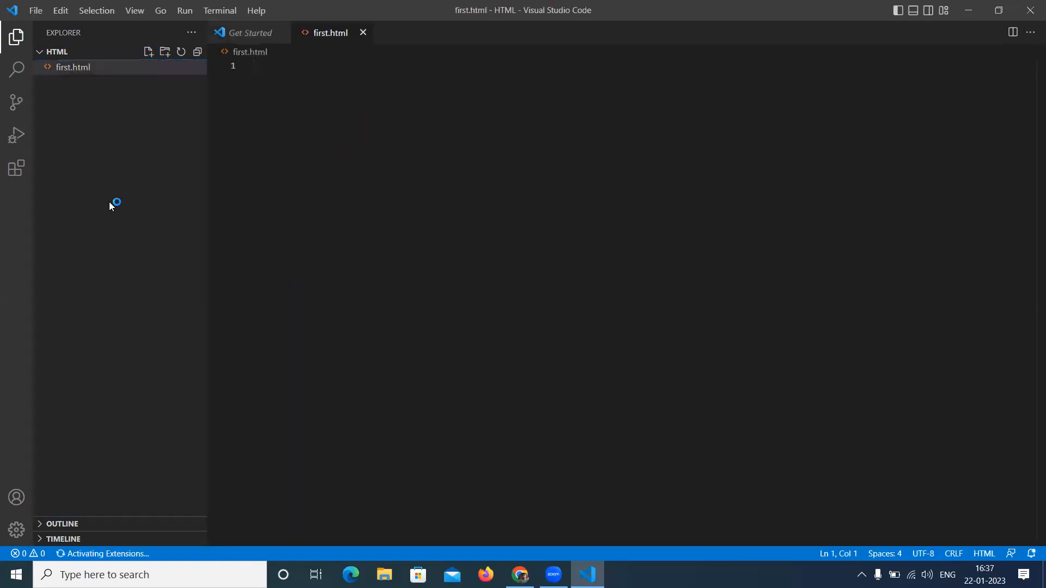
- Add an <html> element with blank lines inside it in first.html
type("<html>")
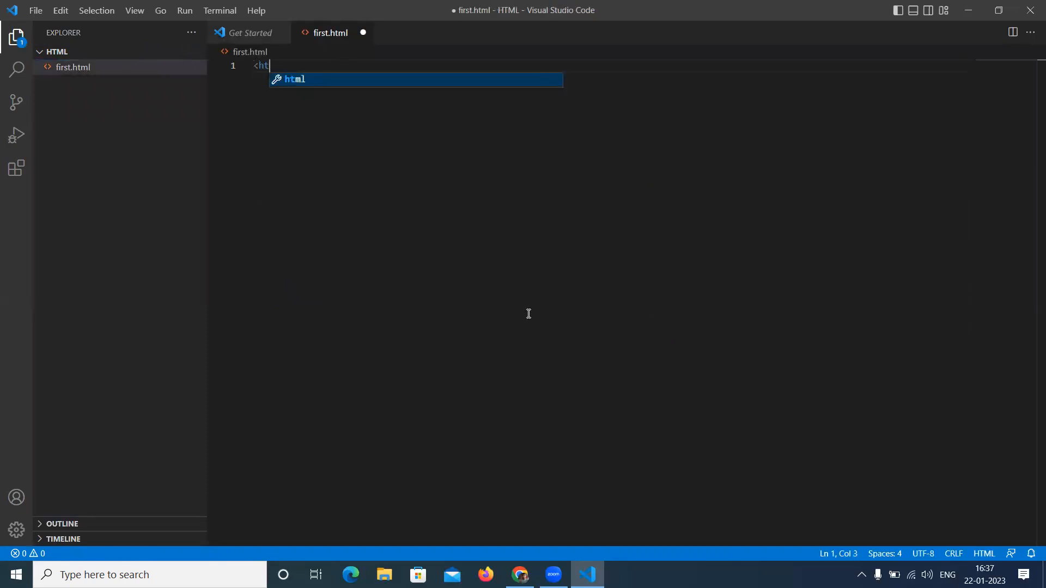
key("Return")
key("Return")
key("Return")
key("Up")
key("Up")
- Add a <head> element inside html with blank lines, and move below it
type("head>")
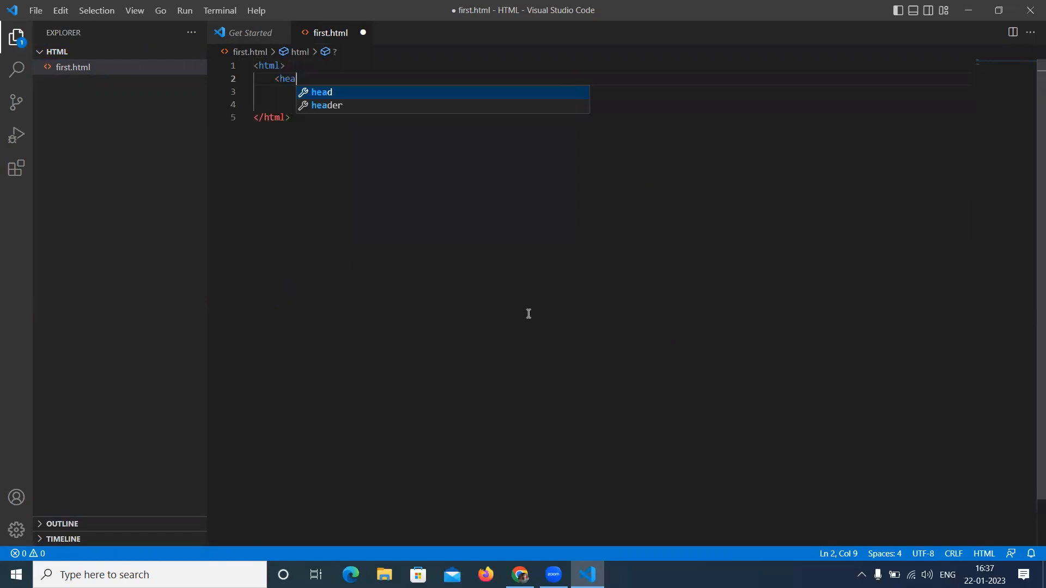
key("Return")
key("Return")
key("Down")
key("Down")
- Add a <body> element below the head and place an indented cursor inside it
key("Return")
type("<body>")
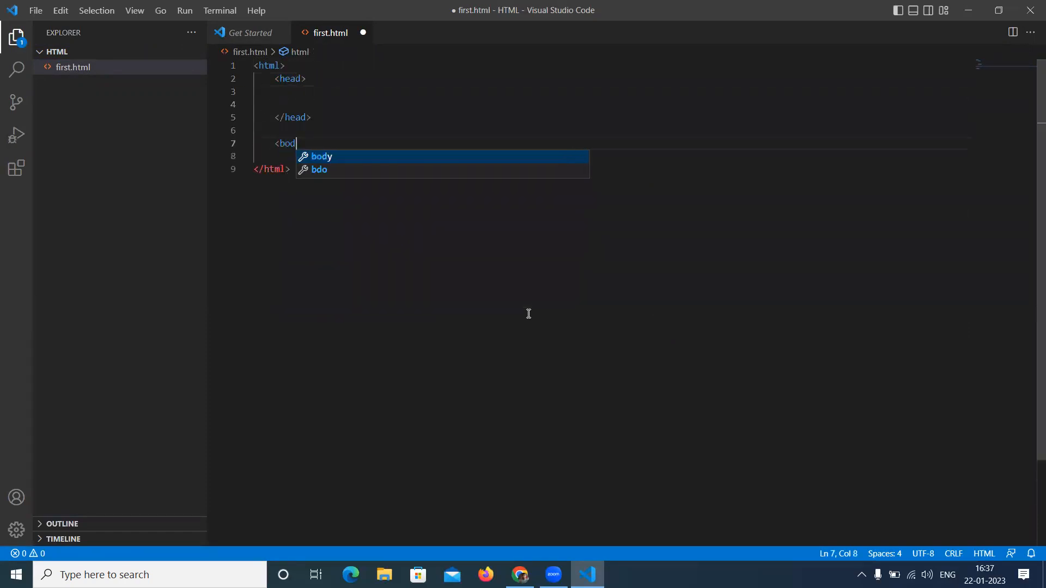
key("Return")
key("Return")
key("Up")
type("<")
key("BackSpace")
key("Tab")
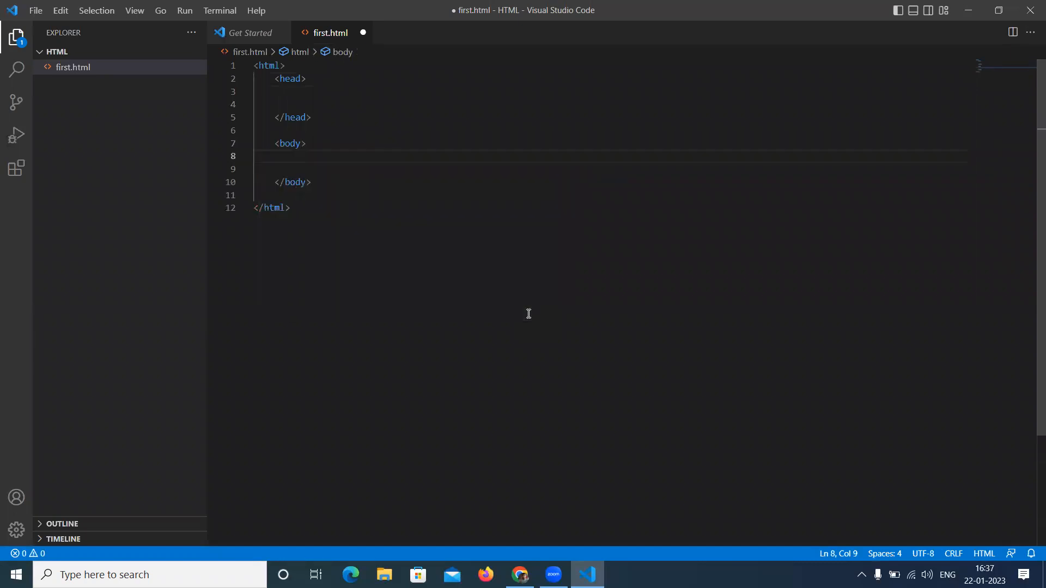
- Add an <h1> heading with the text Heading1 inside the body and save first.html
type("<h1> Heading1 0")
key("BackSpace")
key("BackSpace")
key("BackSpace")
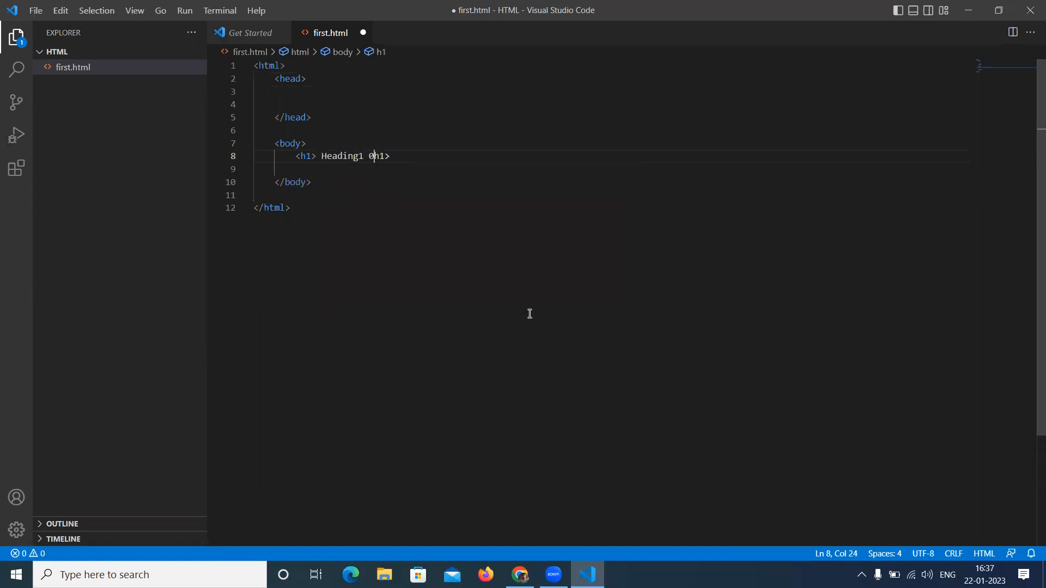
type("</")
key("BackSpace")
key("BackSpace")
key("BackSpace")
key("BackSpace")
key("BackSpace")
left_click(394, 195)
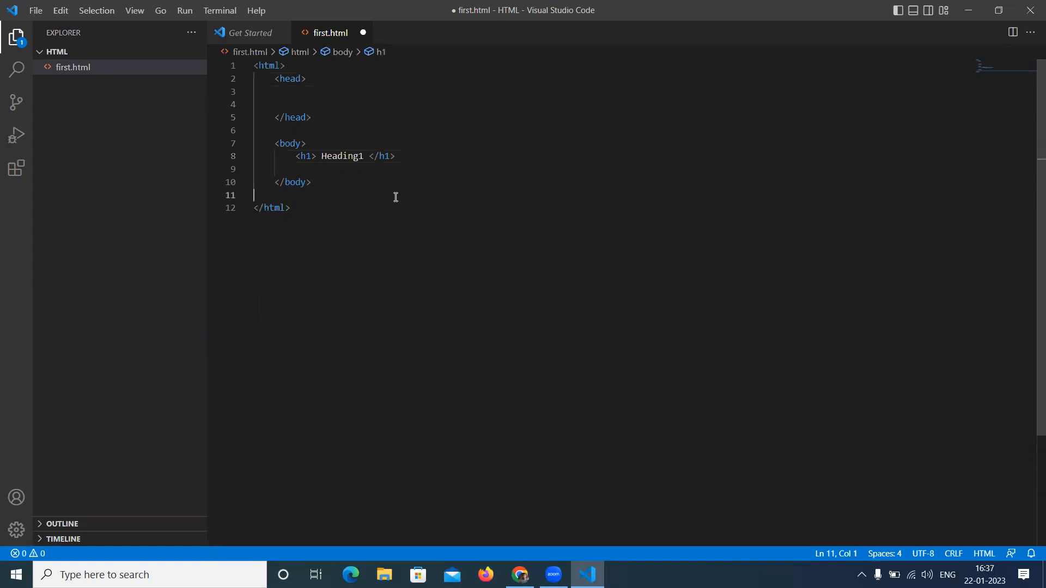
left_click(382, 120)
key("ctrl+s")
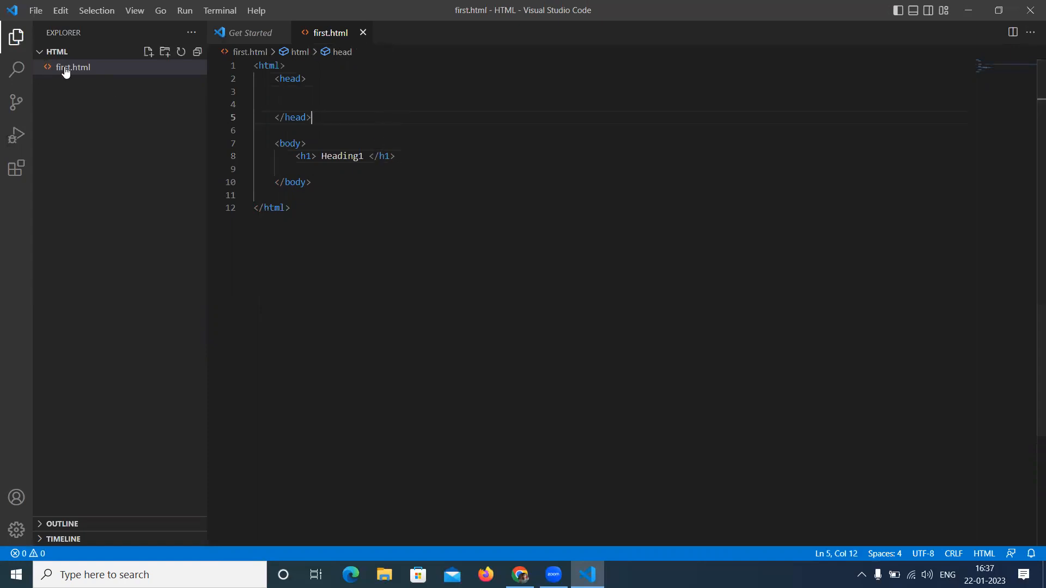
- Open first.html from the desktop HTML folder in Google Chrome to preview the page, then close the tab and return to the editor
key("super+d")
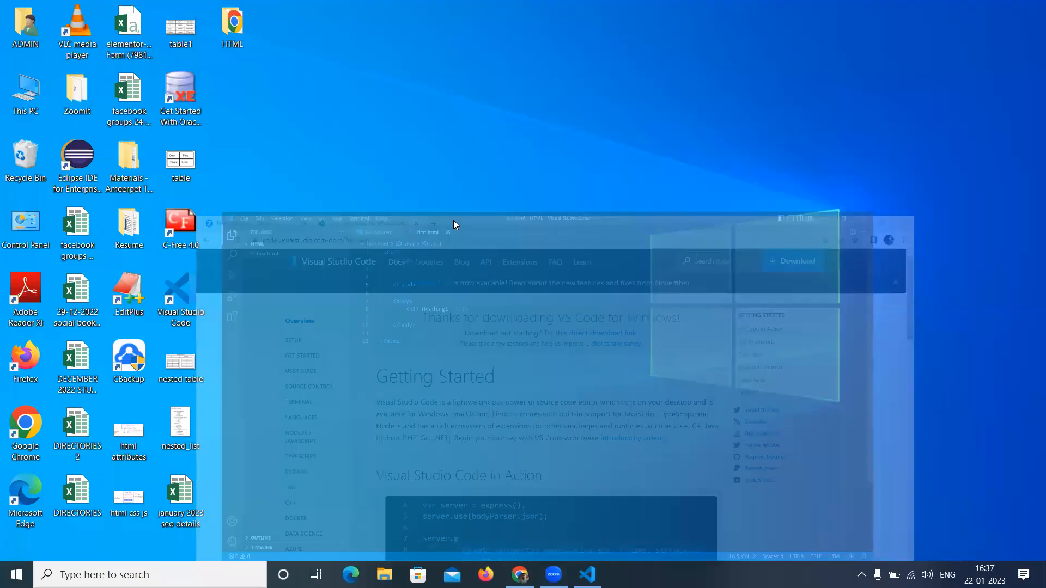
double_click(234, 27)
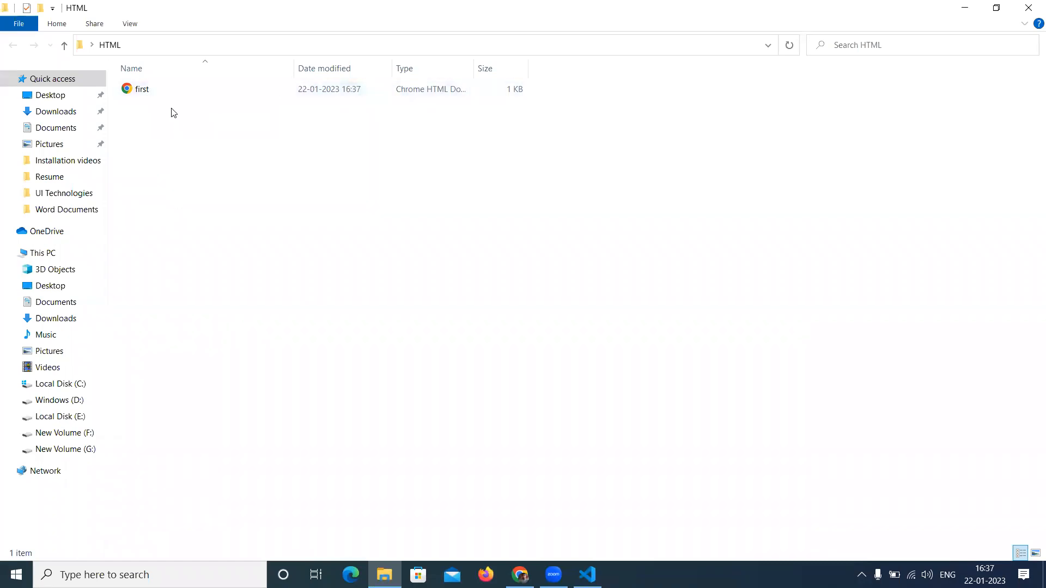
double_click(160, 89)
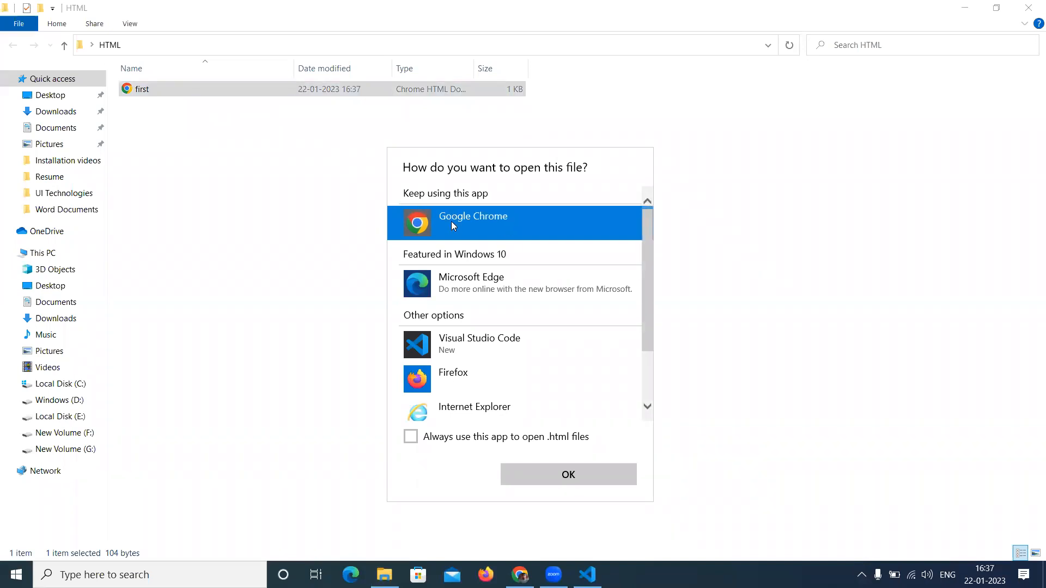
left_click(567, 475)
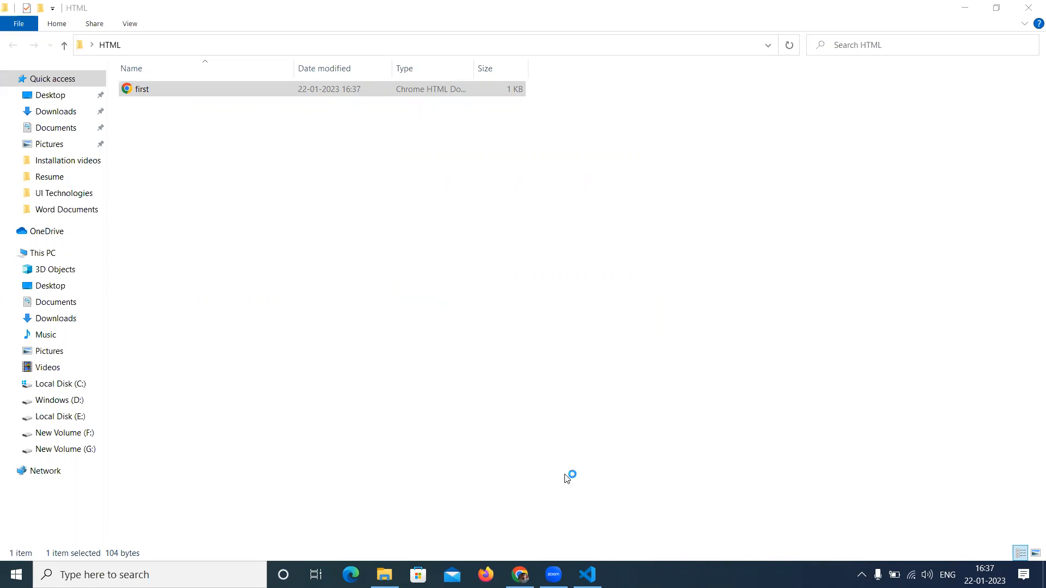
left_click_drag(120, 61, 1, 42)
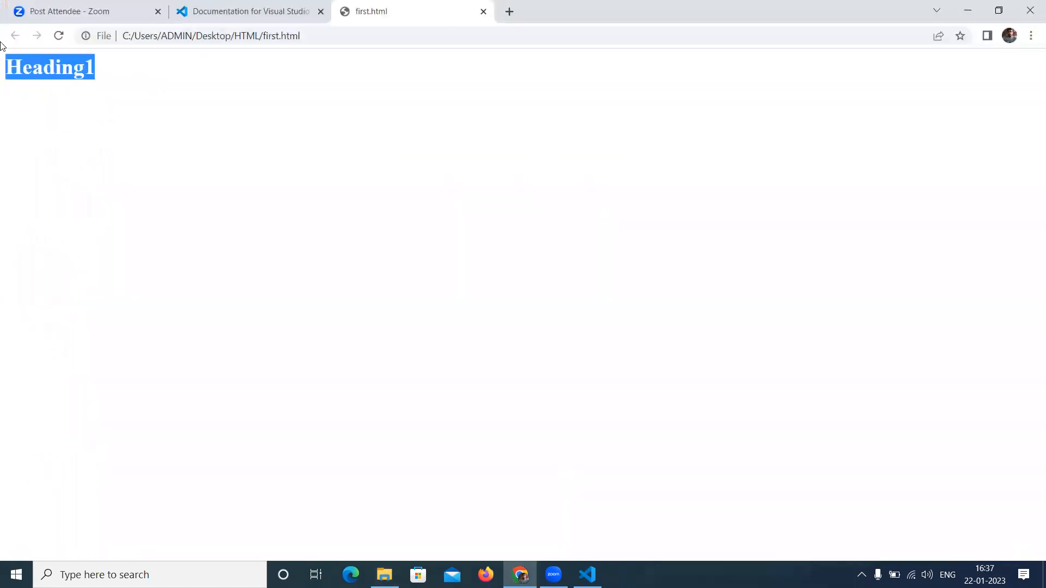
left_click(483, 11)
left_click(587, 575)
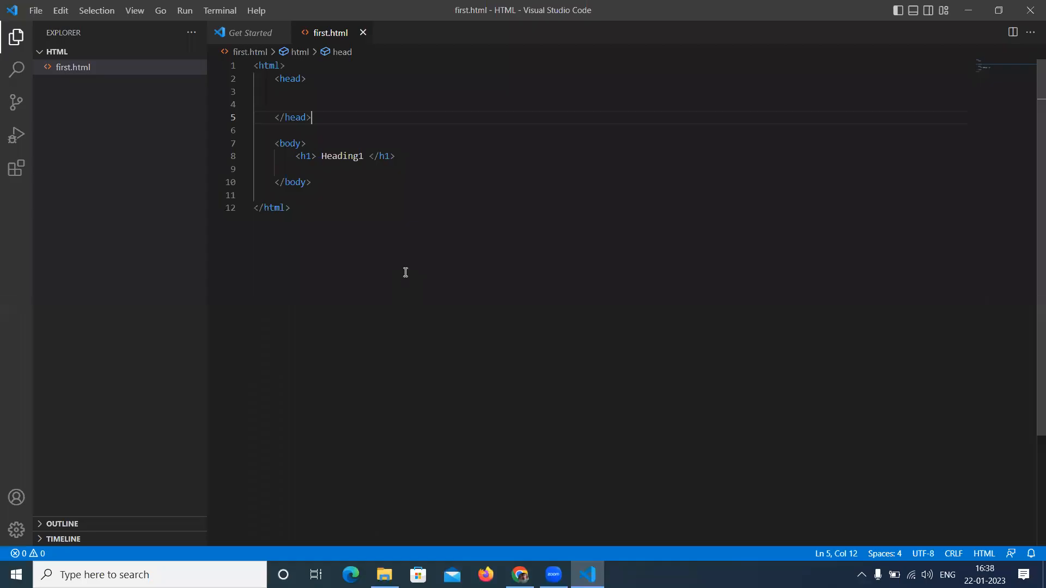